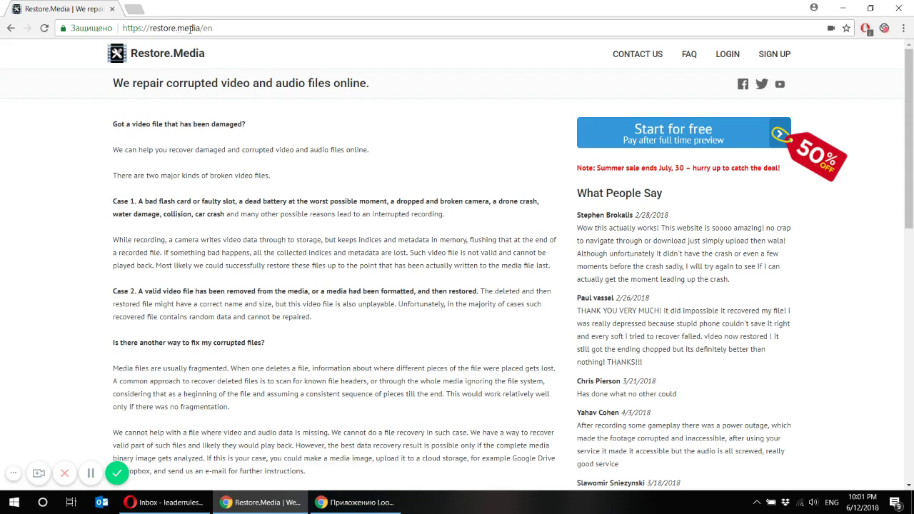
# Open the Sign Up registration page from the top navigation
pyautogui.click(769, 57)
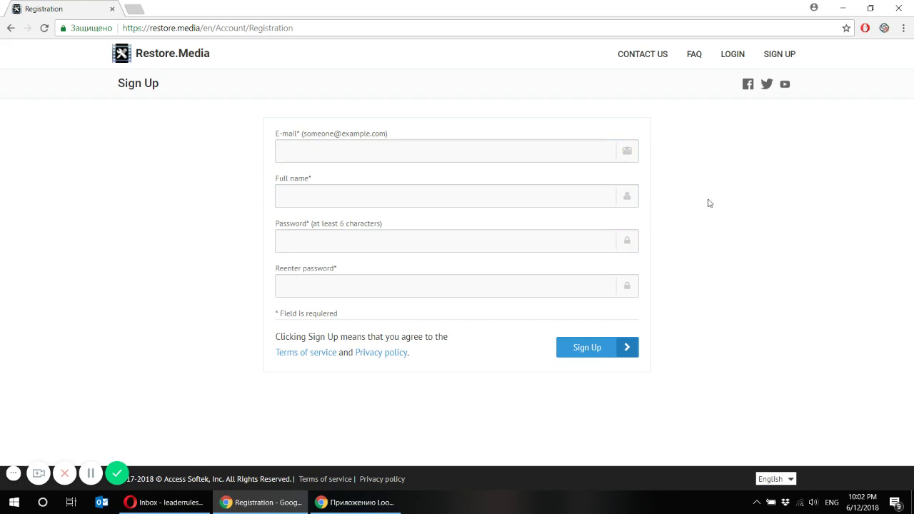
# Log in using the saved account e-mail and the account password
pyautogui.click(738, 55)
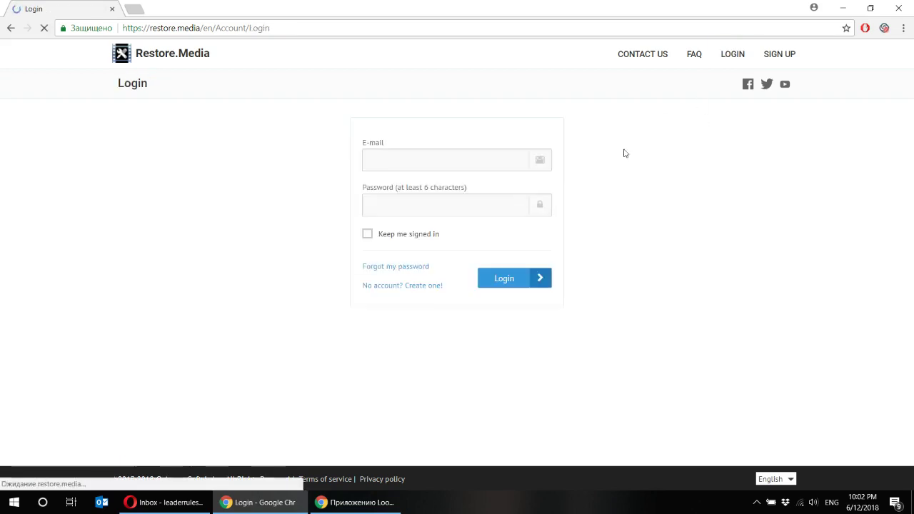
pyautogui.click(493, 163)
pyautogui.click(490, 179)
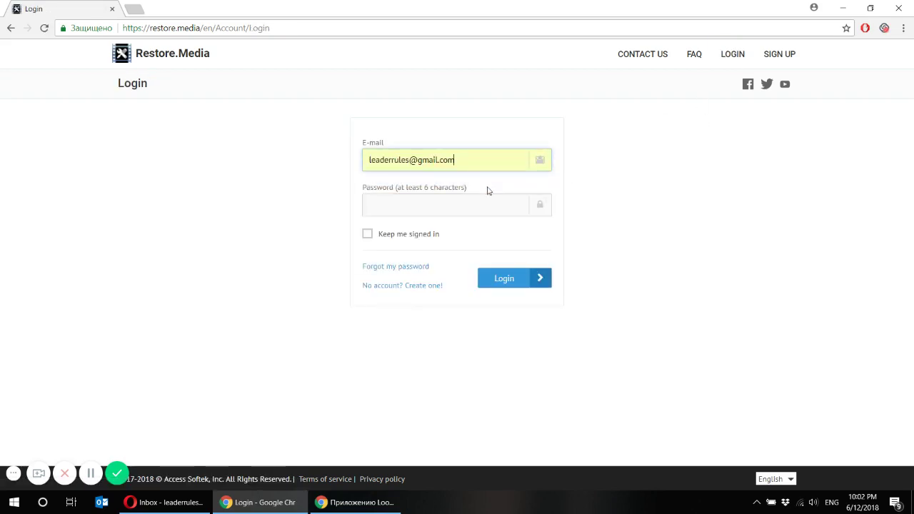
pyautogui.click(486, 206)
pyautogui.write('•••••••••')
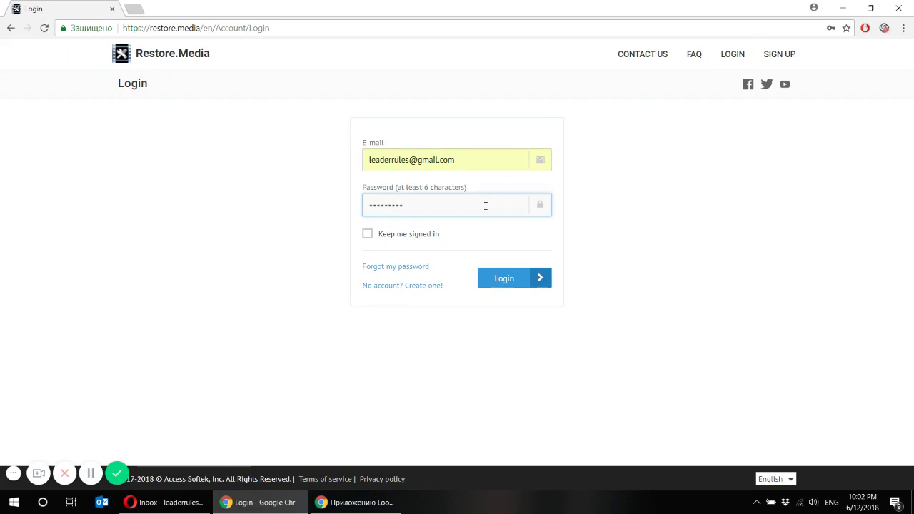
pyautogui.press('Return')
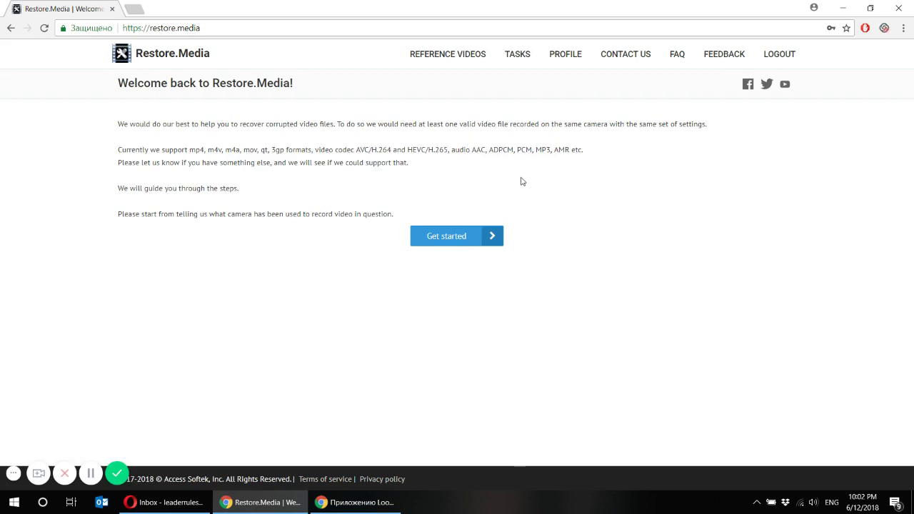
# Start a new video recovery and select GoPro 4 as the camera
pyautogui.click(466, 239)
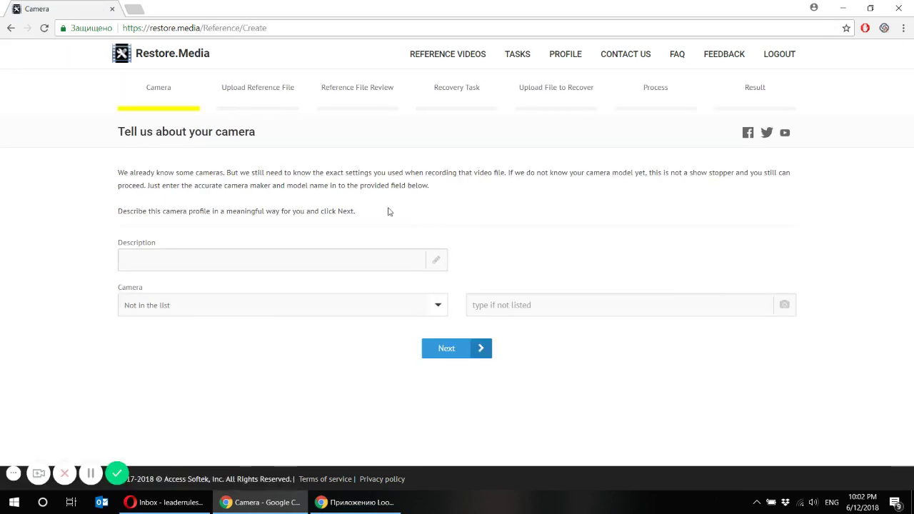
pyautogui.click(437, 305)
pyautogui.write('go')
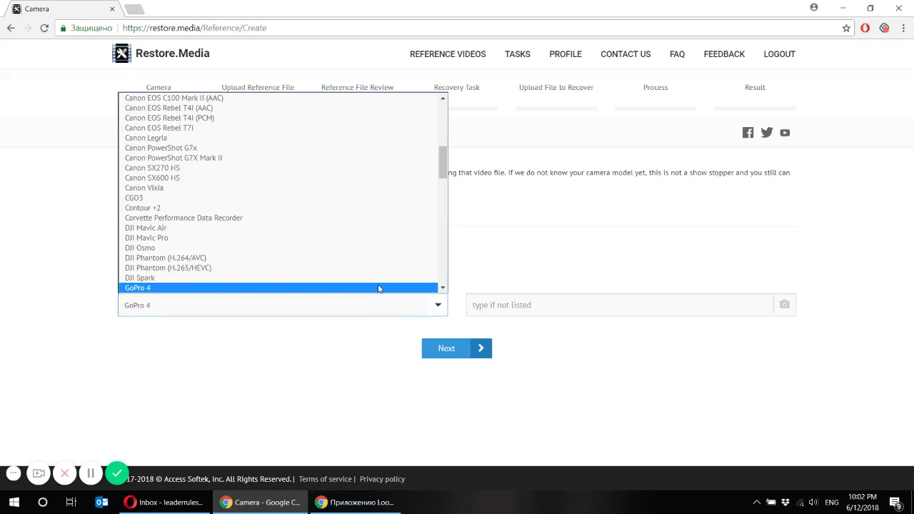
pyautogui.click(378, 288)
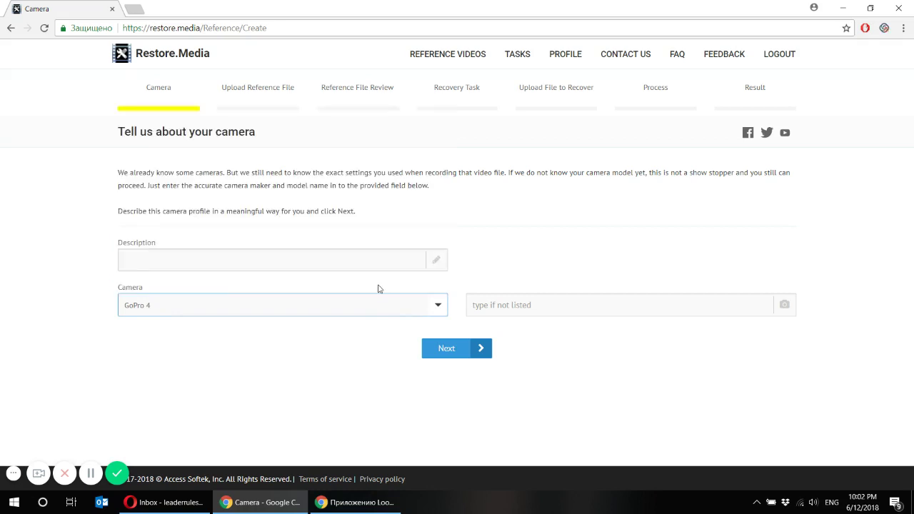
# Set the camera profile description to 01_Snowboards_episode1
pyautogui.click(354, 252)
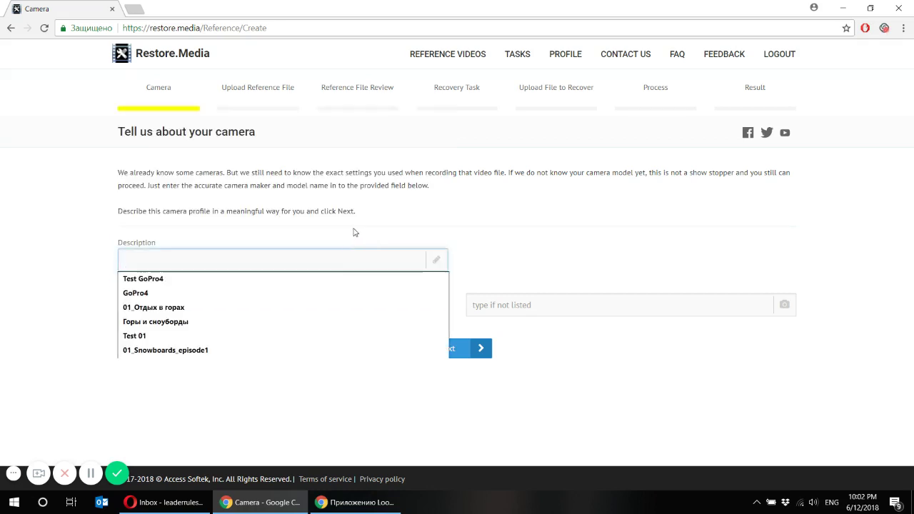
pyautogui.click(355, 231)
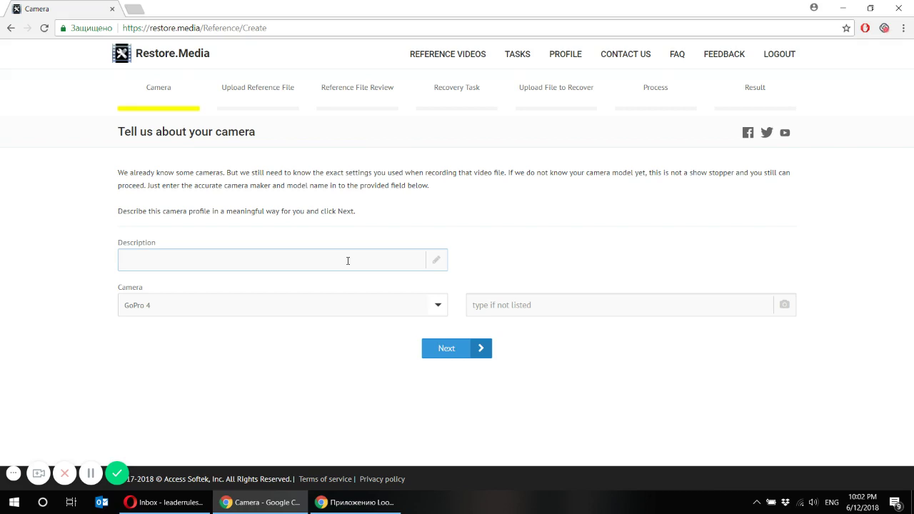
pyautogui.click(348, 260)
pyautogui.write('01_Snowboards_episode1')
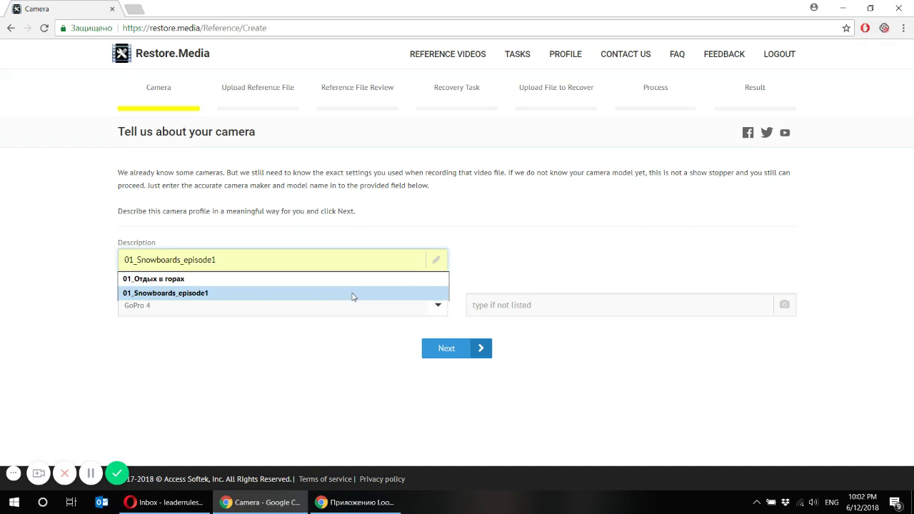
pyautogui.click(352, 293)
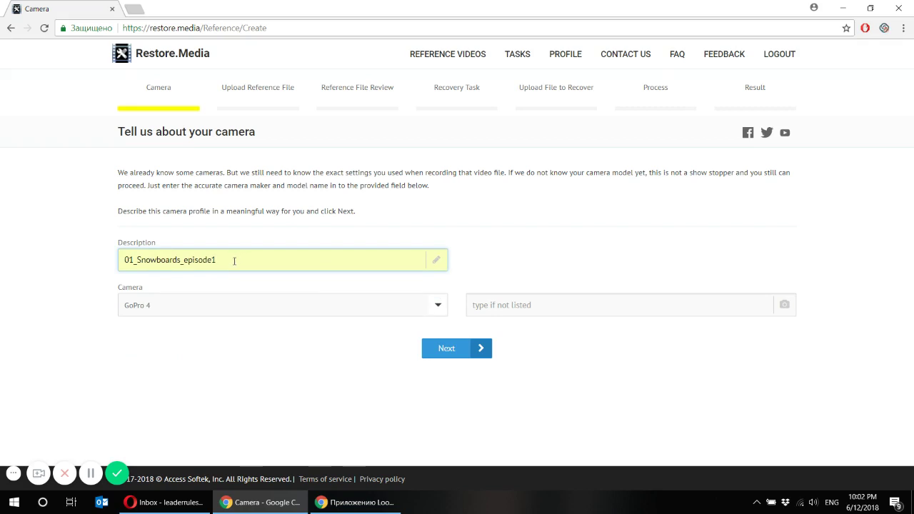
# Upload 01_REFERENCE FILE.mp4 as the reference video
pyautogui.click(448, 353)
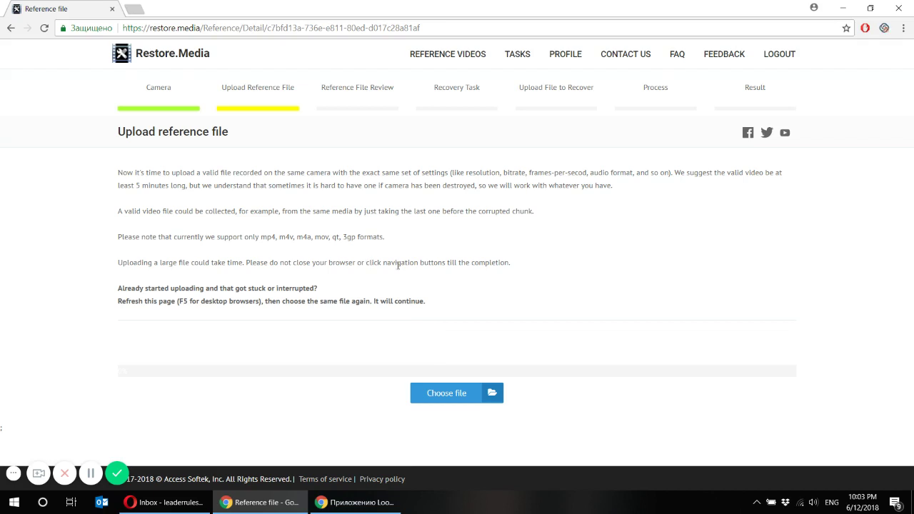
pyautogui.click(452, 396)
pyautogui.click(236, 97)
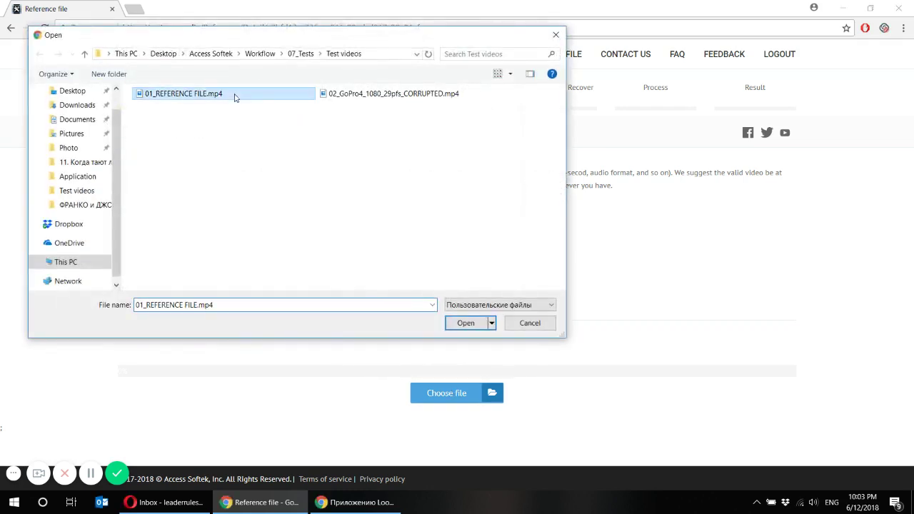
pyautogui.click(465, 323)
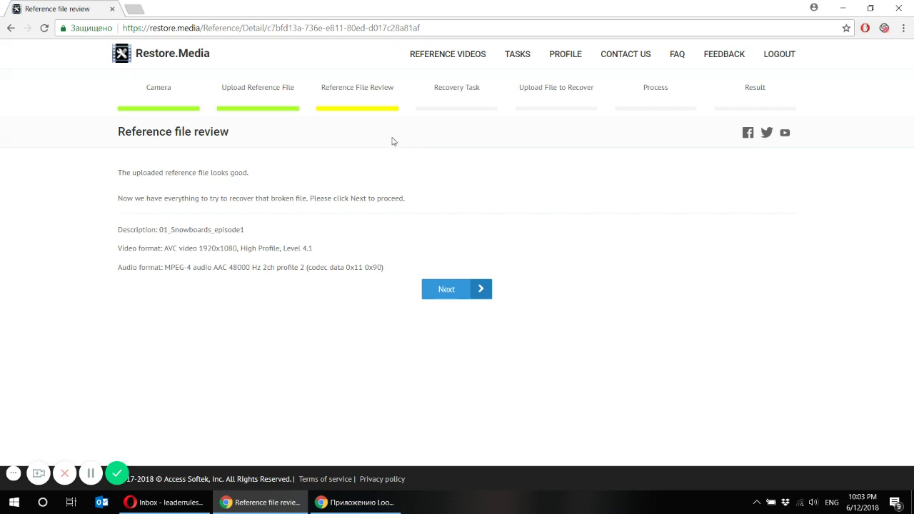
# Continue from the reference file review to the recovery task step
pyautogui.click(457, 293)
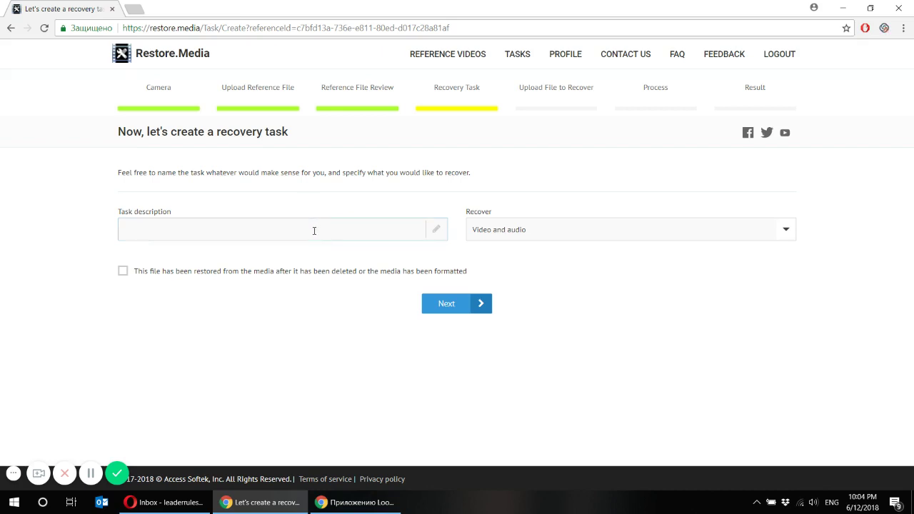
# Create a video-and-audio recovery task described as '02_Uphill rest'
pyautogui.click(789, 233)
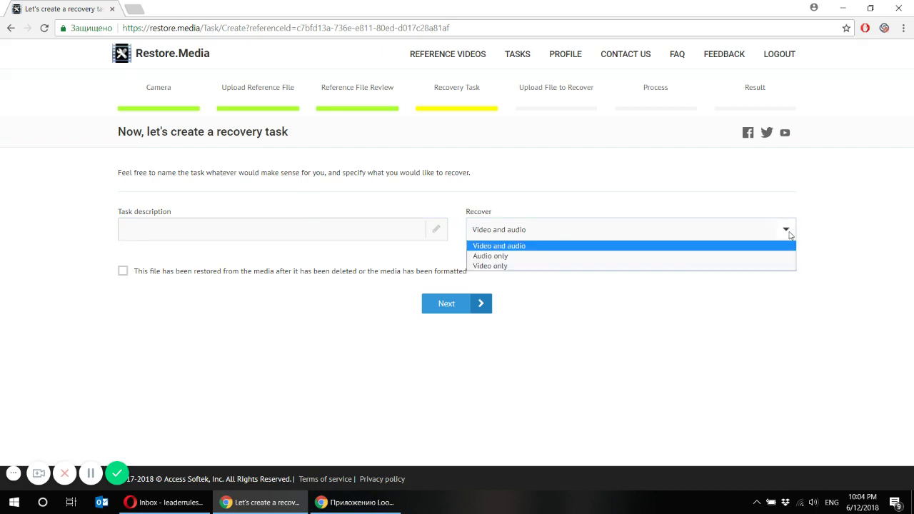
pyautogui.click(755, 247)
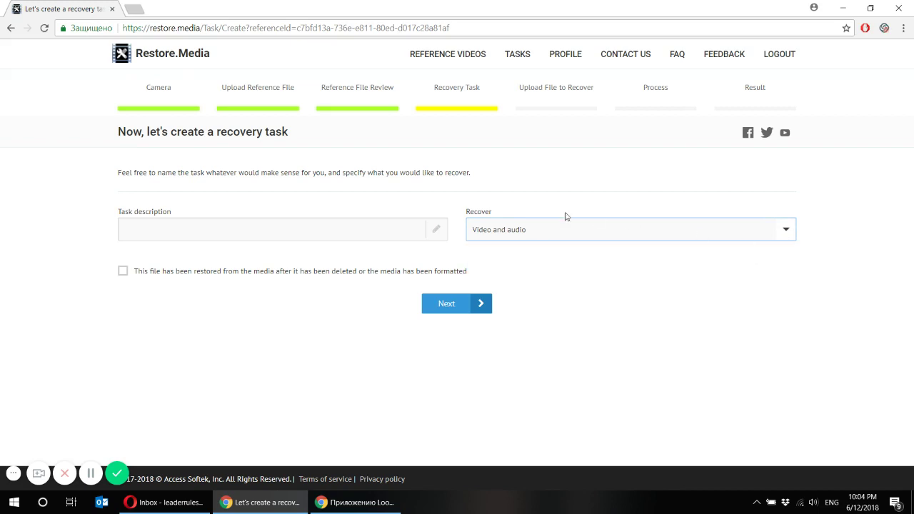
pyautogui.click(403, 229)
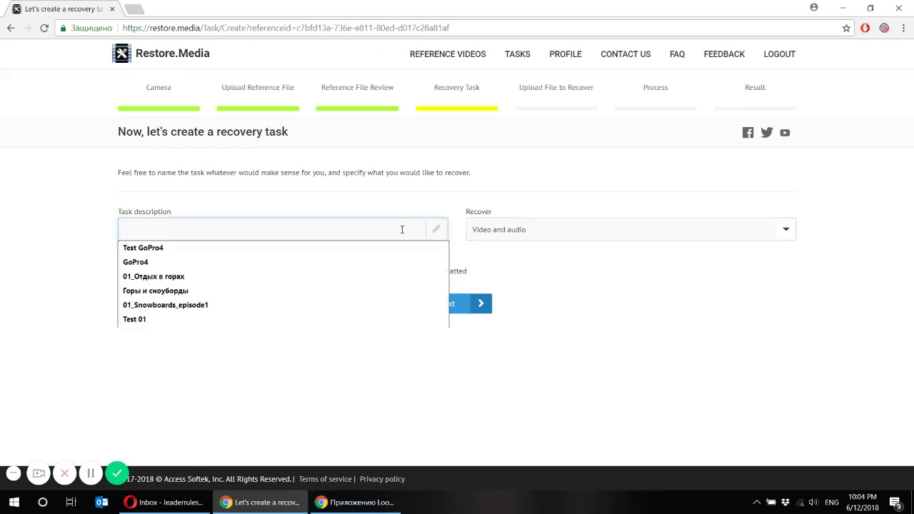
pyautogui.write('02_U')
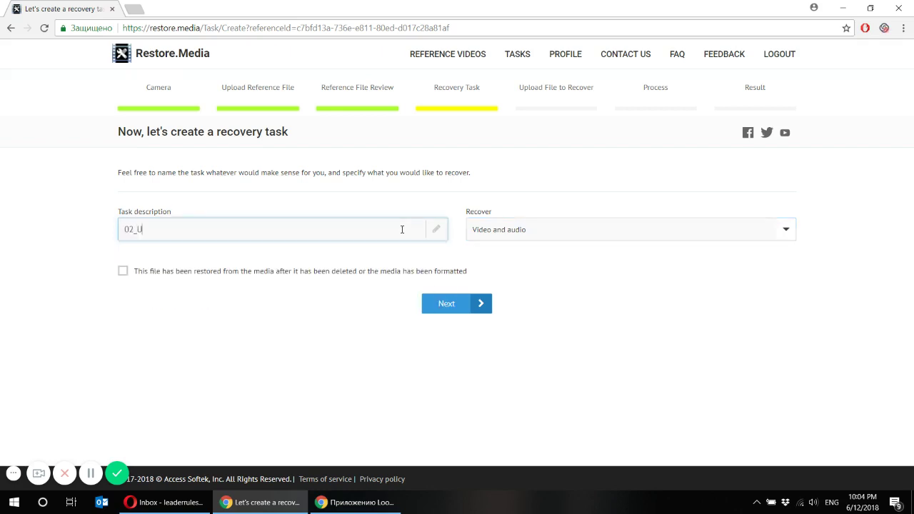
pyautogui.write('phill rest')
pyautogui.click(445, 309)
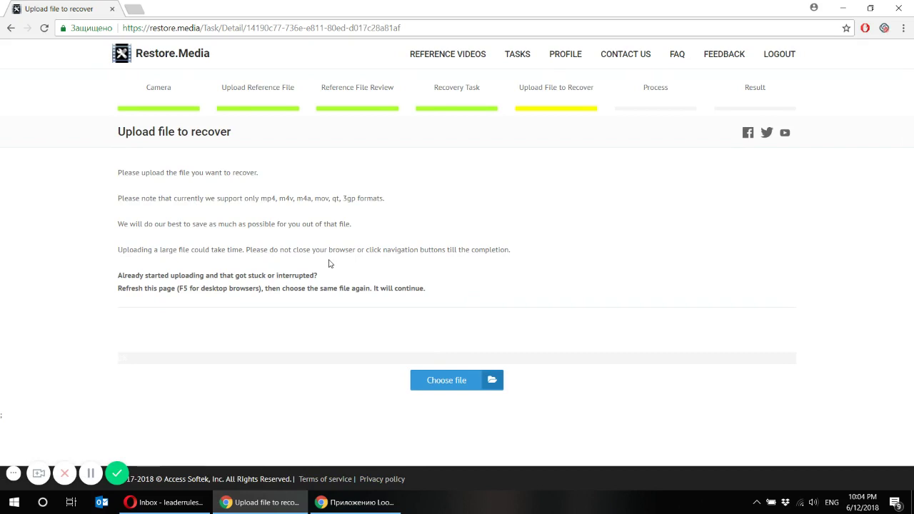
# Upload 02_GoPro4_1080_29pfs_CORRUPTED.mp4 as the file to recover
pyautogui.click(459, 384)
pyautogui.click(404, 94)
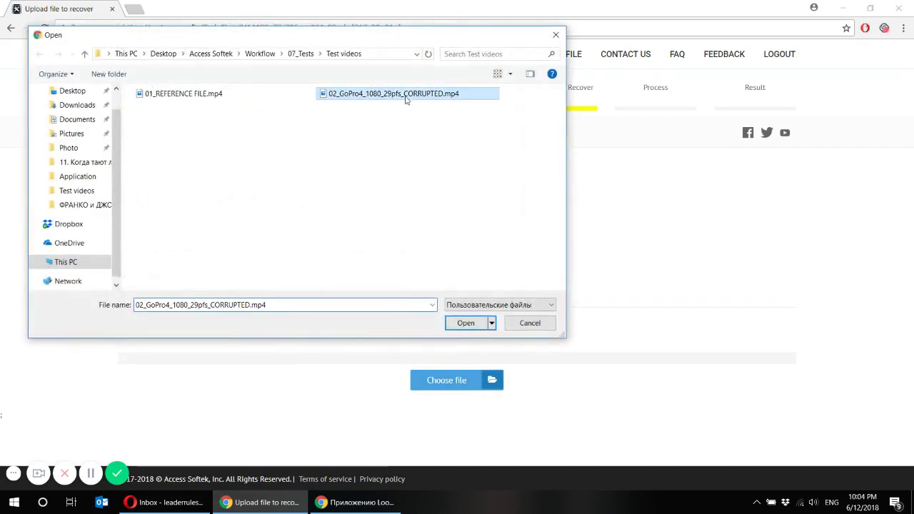
pyautogui.click(465, 325)
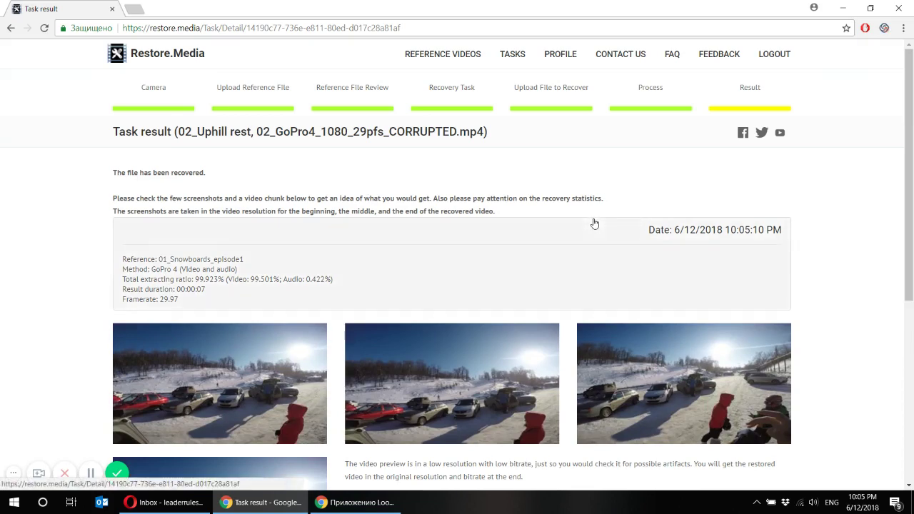
pyautogui.scroll(-1, 593, 225)
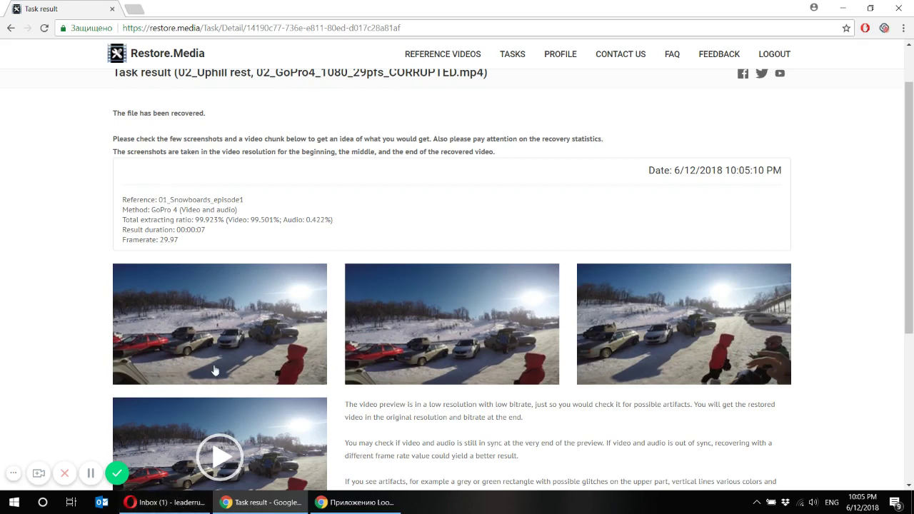
pyautogui.scroll(-1, 229, 198)
pyautogui.scroll(-2, 230, 197)
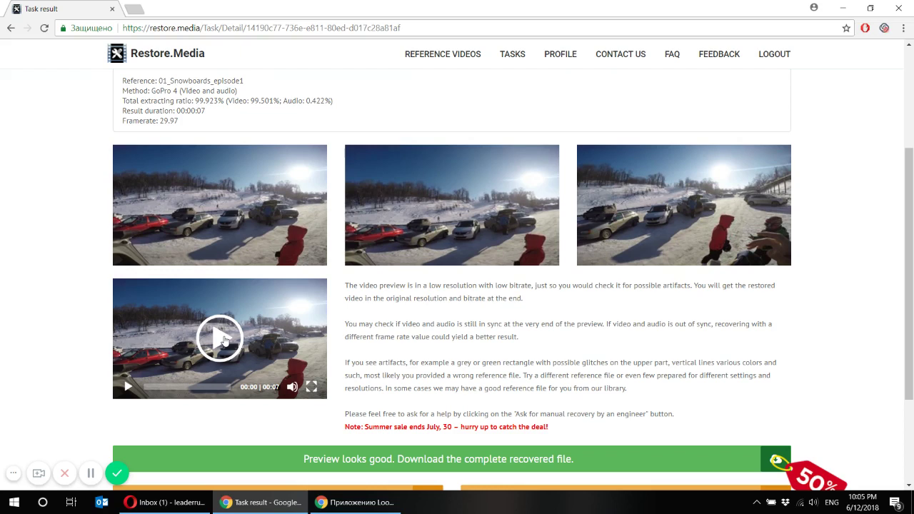
pyautogui.scroll(-1, 222, 341)
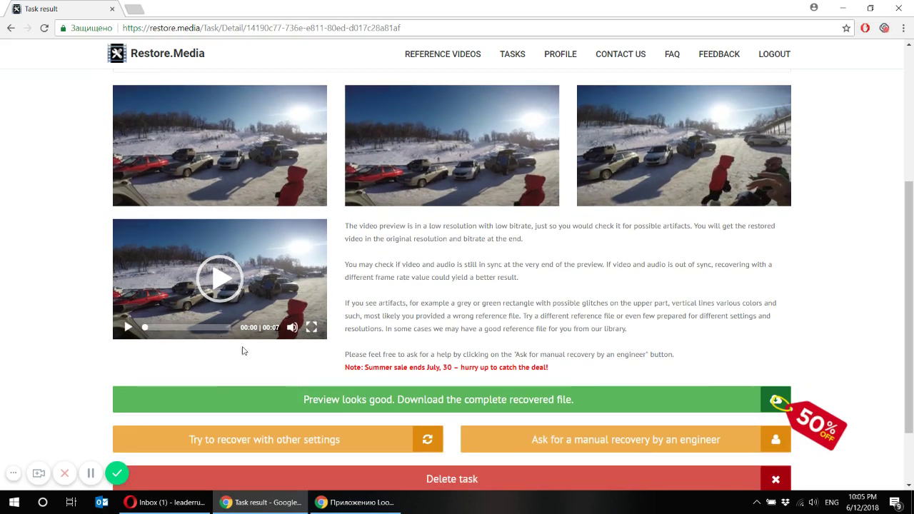
# Play the 7-second recovered preview clip through to its end
pyautogui.click(217, 280)
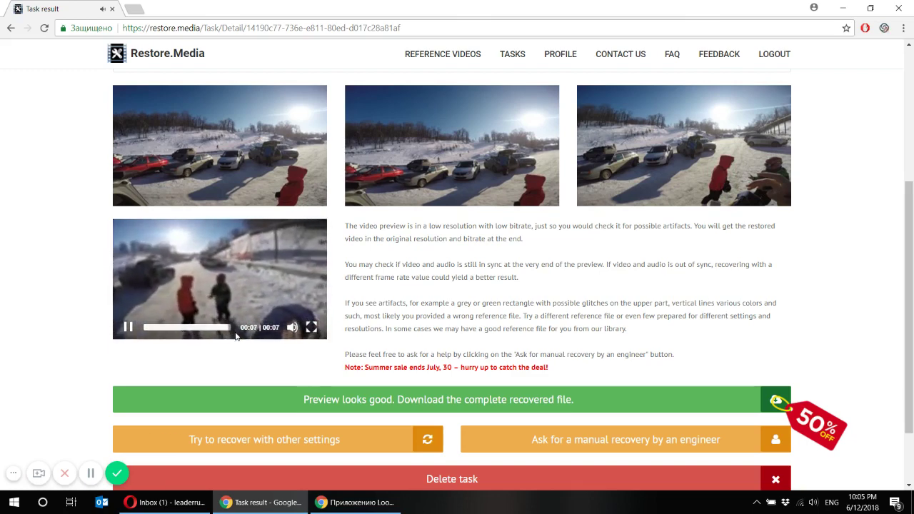
pyautogui.scroll(-1, 452, 277)
pyautogui.scroll(1, 442, 261)
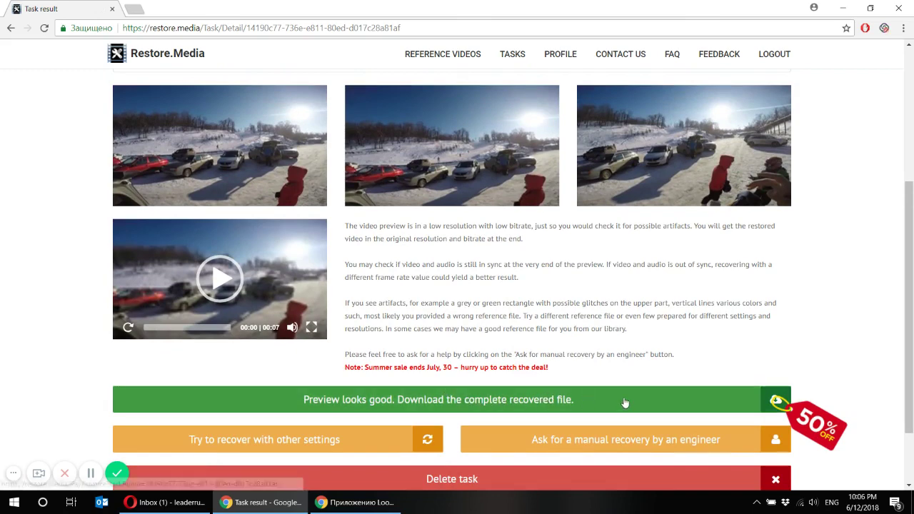
pyautogui.scroll(-1, 538, 270)
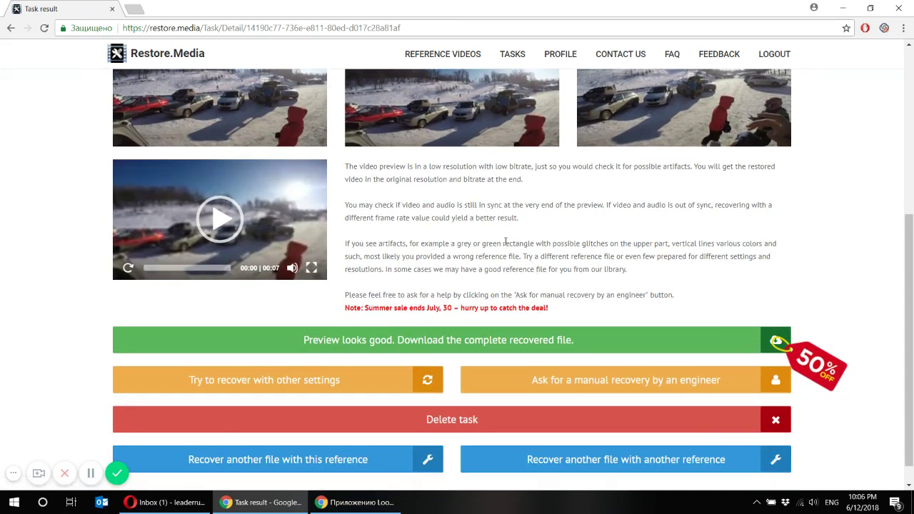
pyautogui.scroll(1, 505, 241)
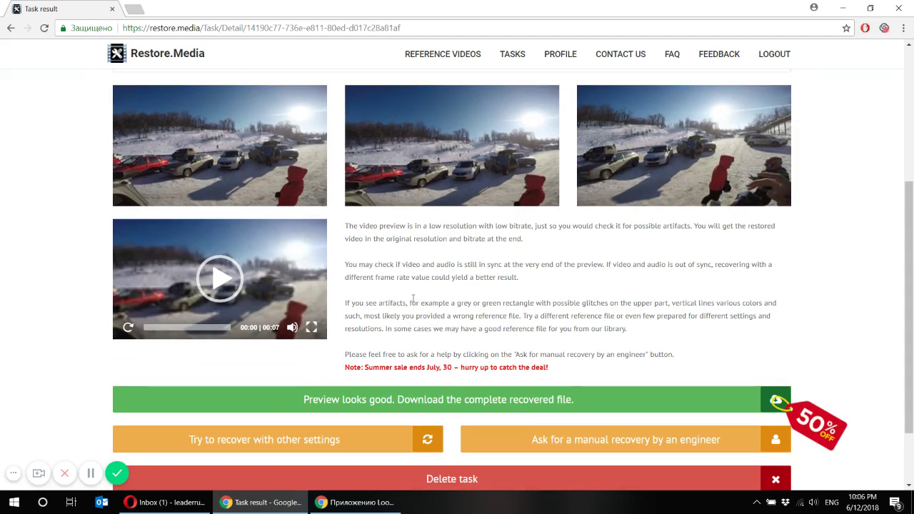
pyautogui.scroll(-1, 412, 301)
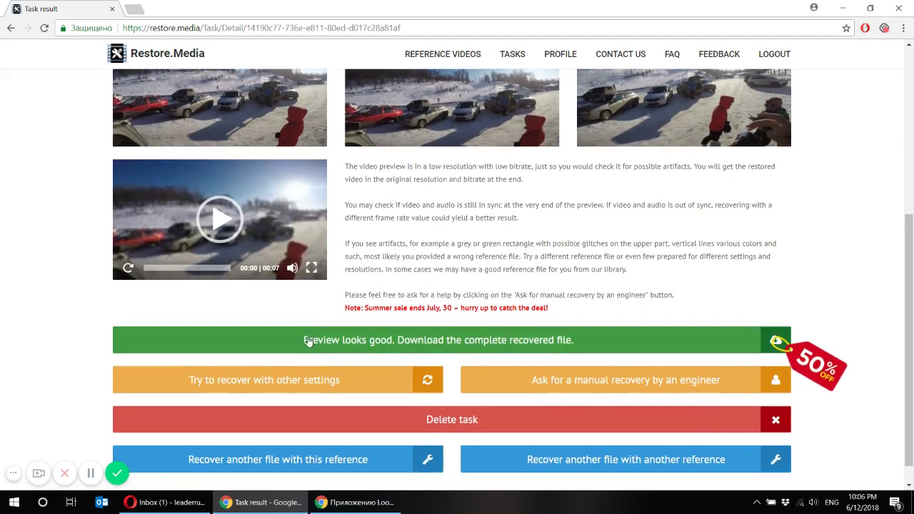
pyautogui.click(326, 388)
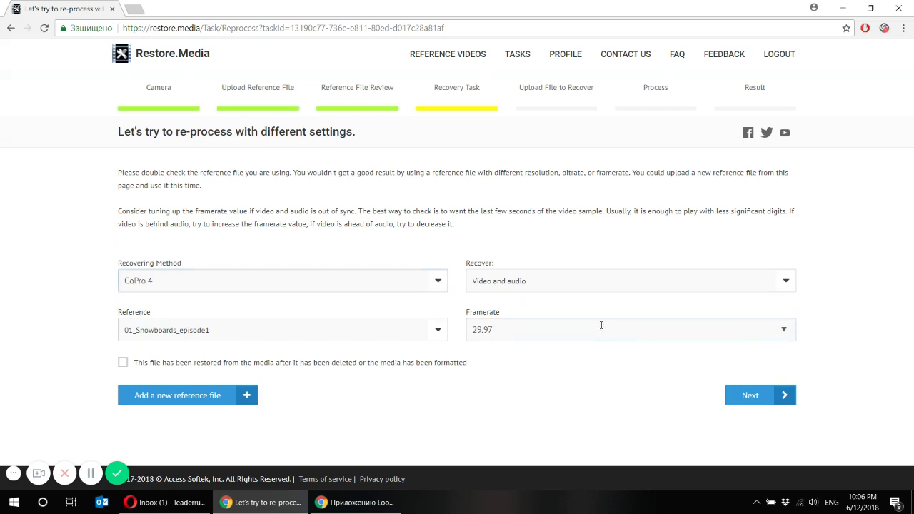
pyautogui.click(15, 30)
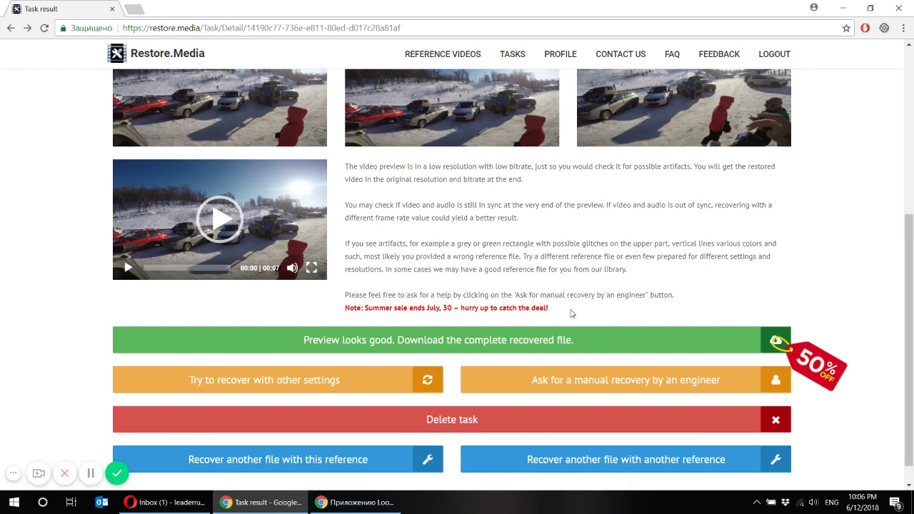
# Request engineer manual recovery with the reason 'Out of sync starting 40-56'
pyautogui.click(613, 381)
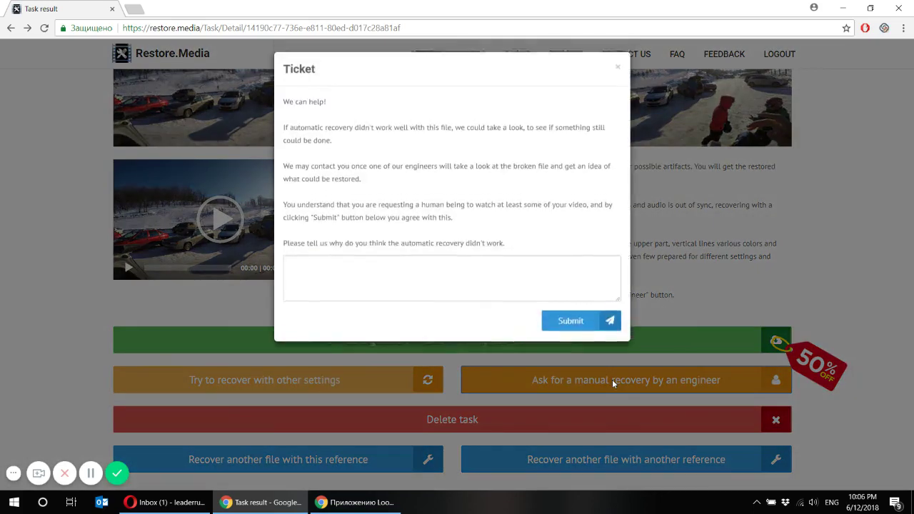
pyautogui.click(497, 287)
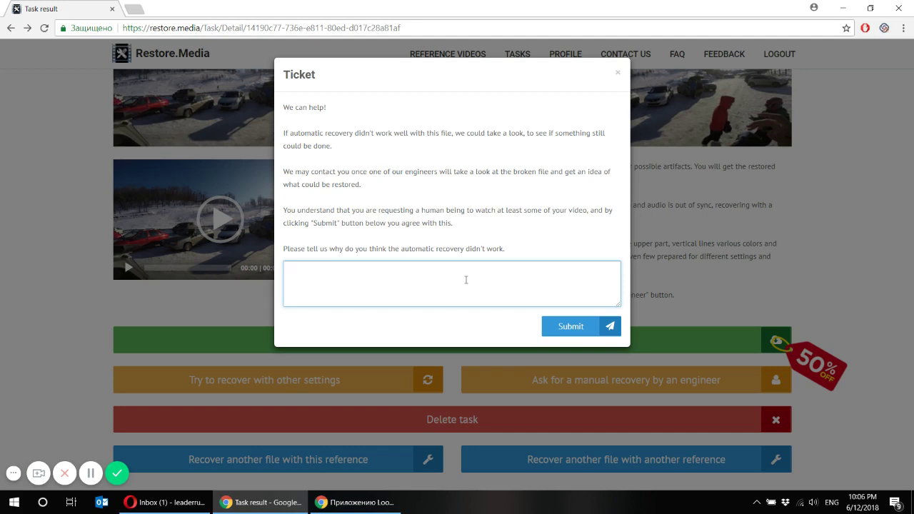
pyautogui.write('Out of sync starting 40-56')
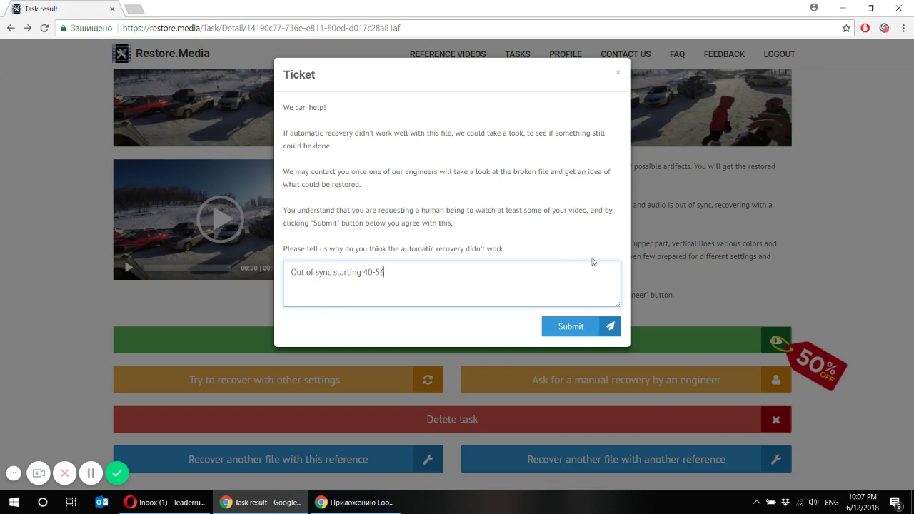
pyautogui.click(618, 77)
pyautogui.scroll(-1, 614, 222)
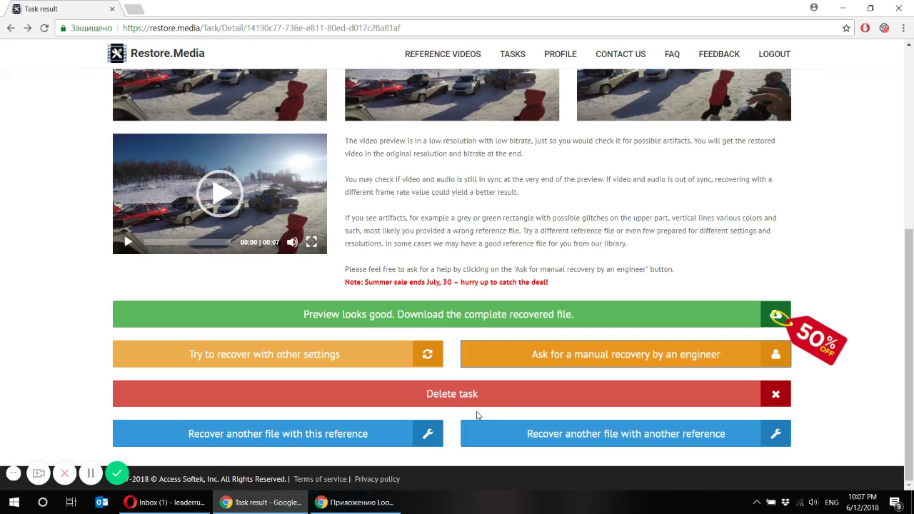
pyautogui.scroll(4, 478, 416)
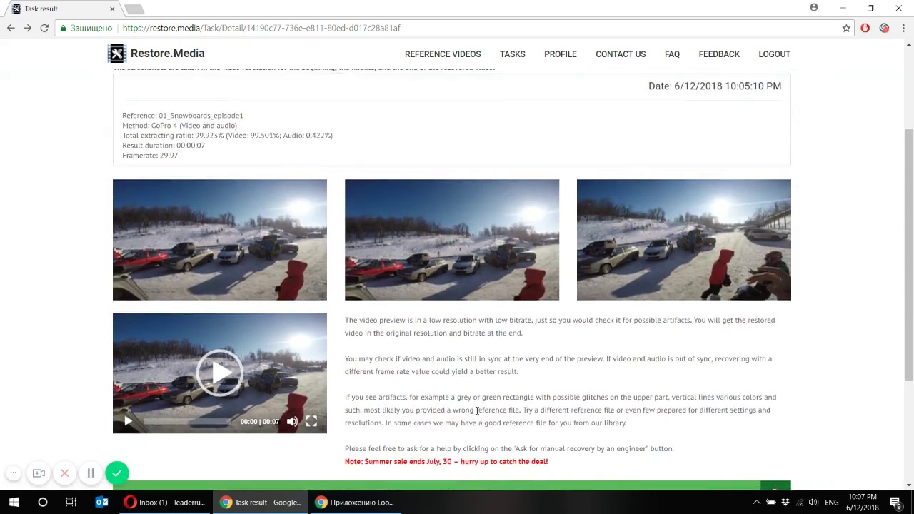
pyautogui.scroll(1, 478, 416)
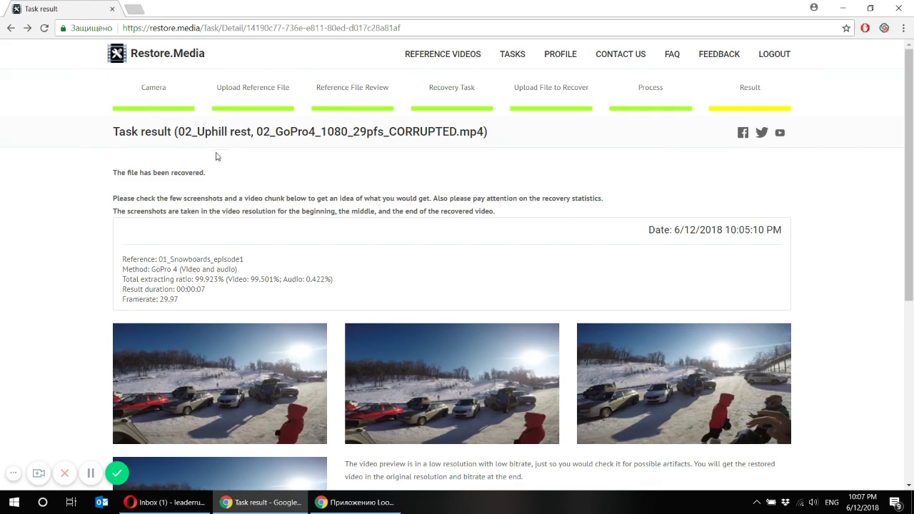
pyautogui.scroll(-1, 264, 169)
pyautogui.scroll(-1, 264, 169)
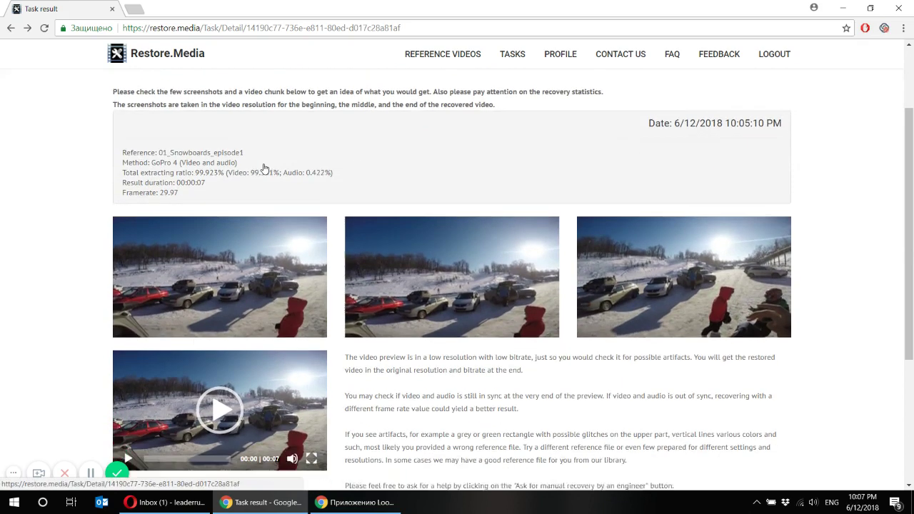
pyautogui.scroll(-1, 264, 168)
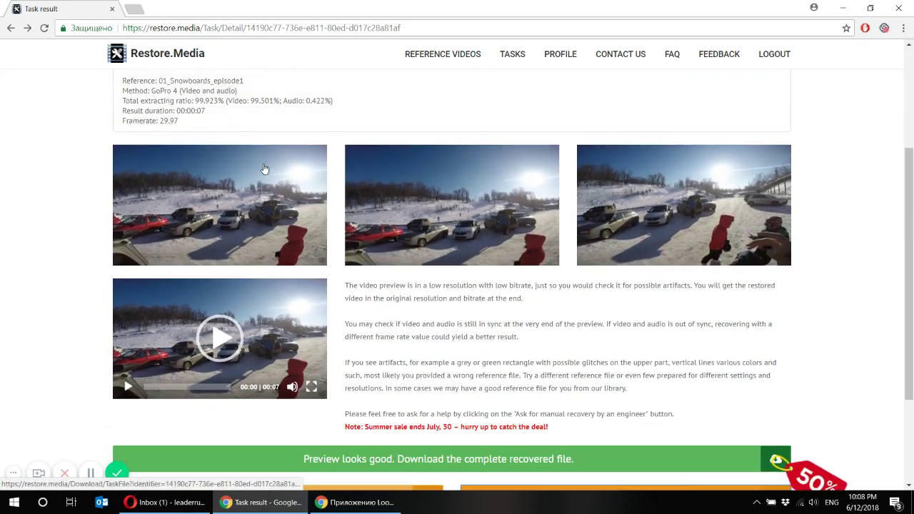
pyautogui.scroll(-1, 264, 169)
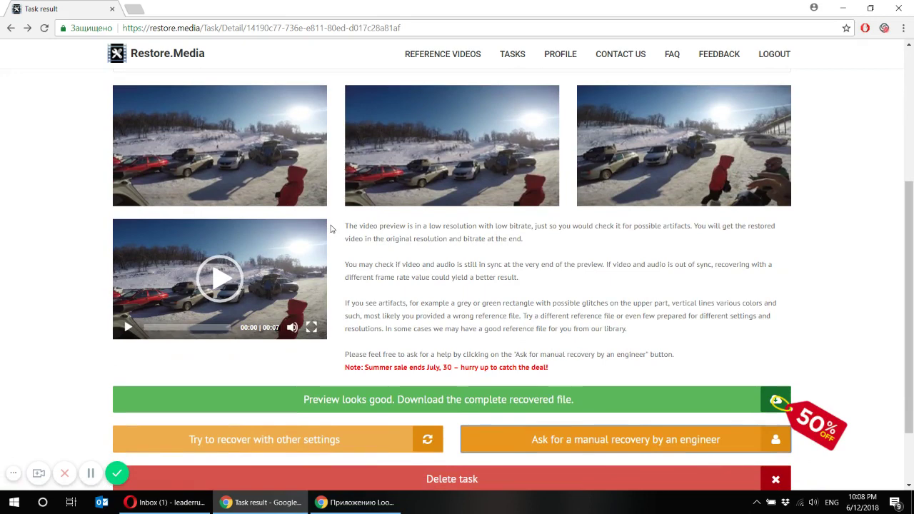
pyautogui.scroll(-1, 314, 229)
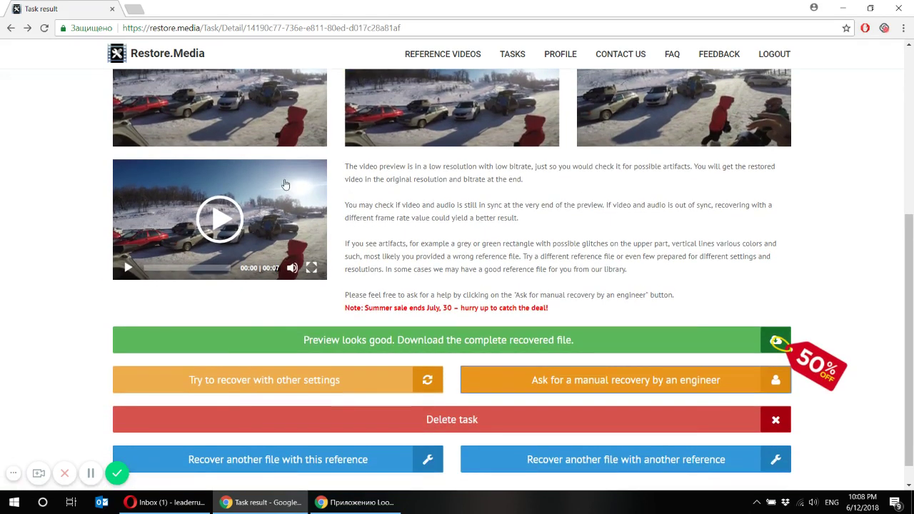